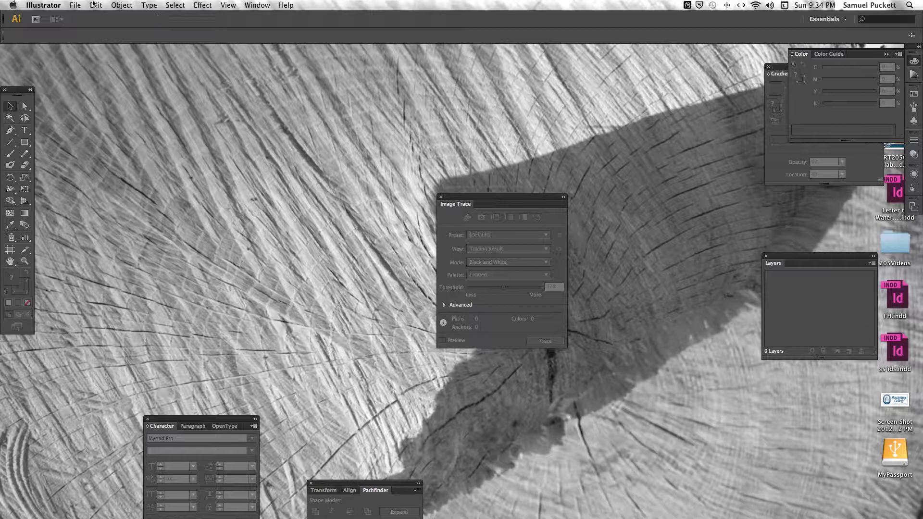
- Create a new Letter-size document, 8.5 by 11 in, in portrait orientation with CMYK color mode
click(77, 6)
click(84, 18)
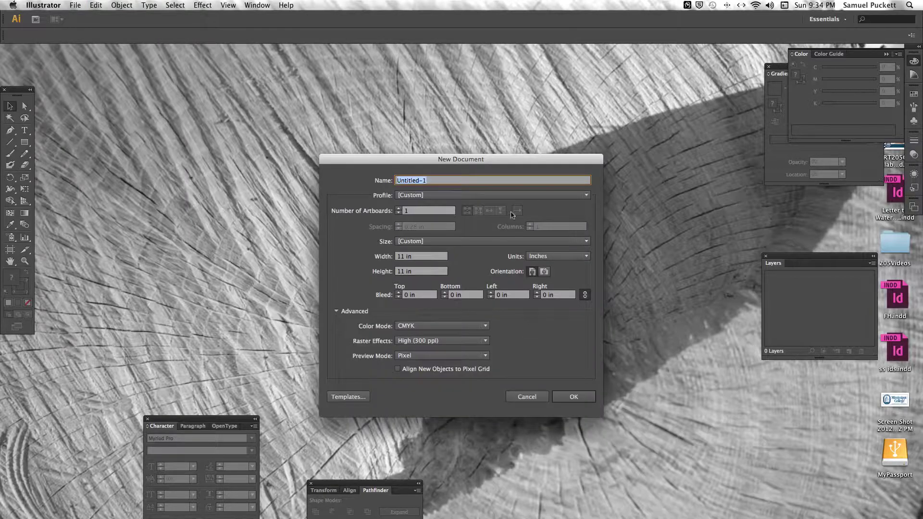
click(420, 257)
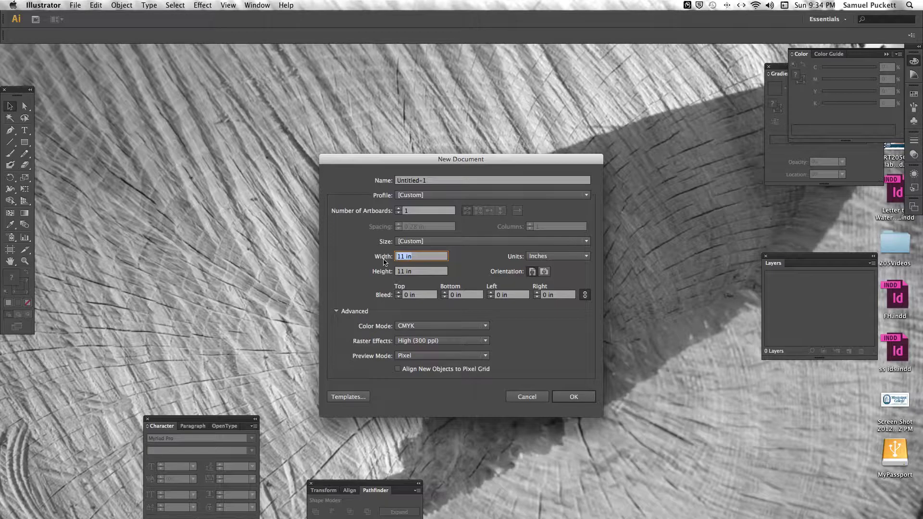
click(463, 242)
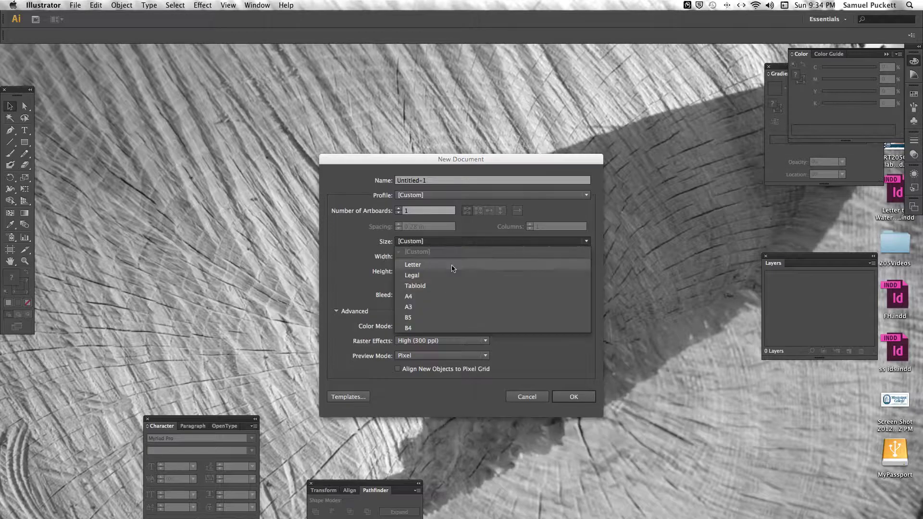
click(452, 265)
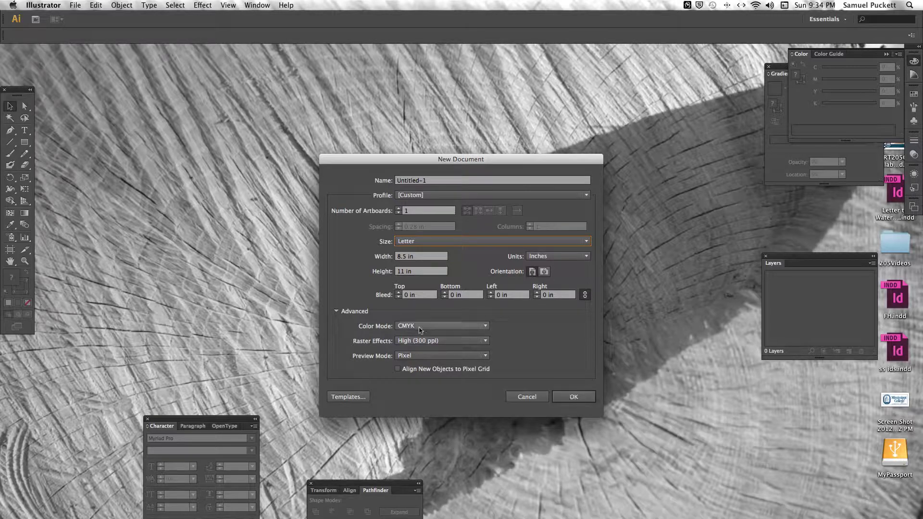
click(566, 398)
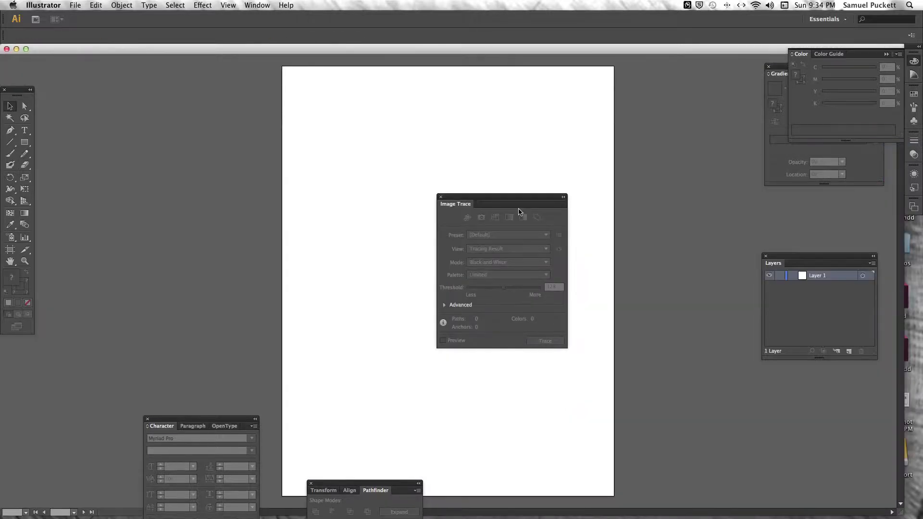
- Draw a rectangle 5.5 in wide and 1 in high near the artboard's upper edge and nudge it slightly toward the left
mouse_move(519, 212)
mouse_down()
mouse_move(324, 164)
mouse_move(182, 156)
mouse_up()
click(24, 143)
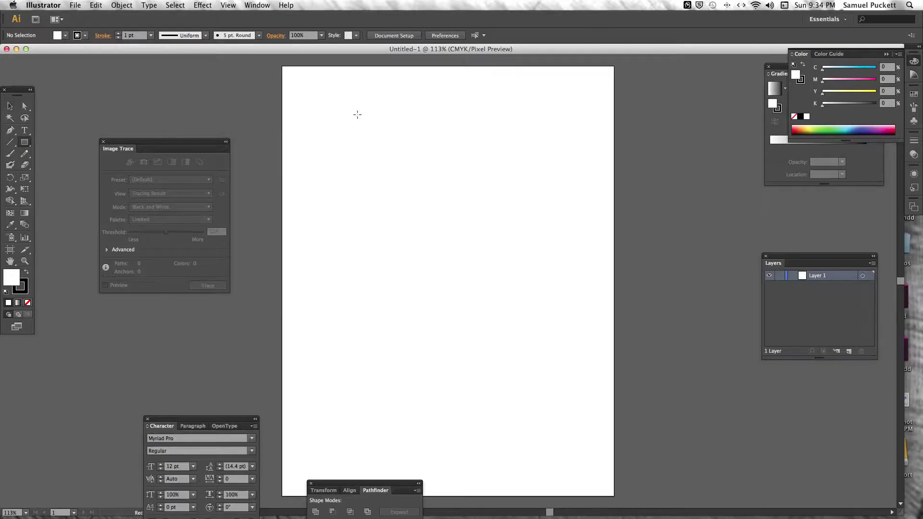
click(483, 143)
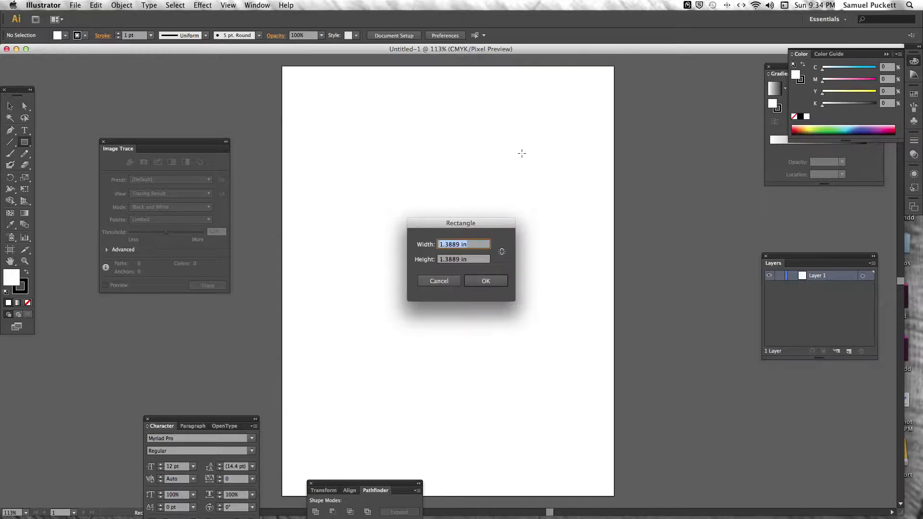
key(Tab)
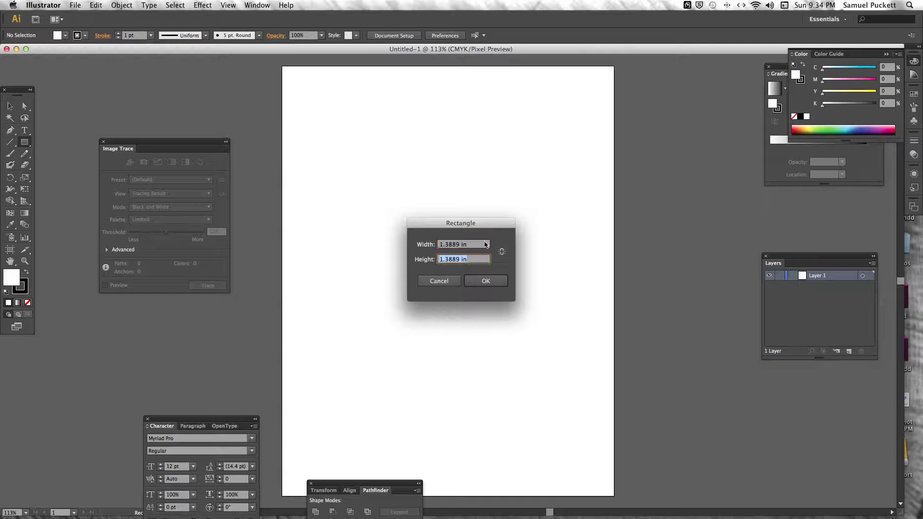
drag(476, 245, 438, 248)
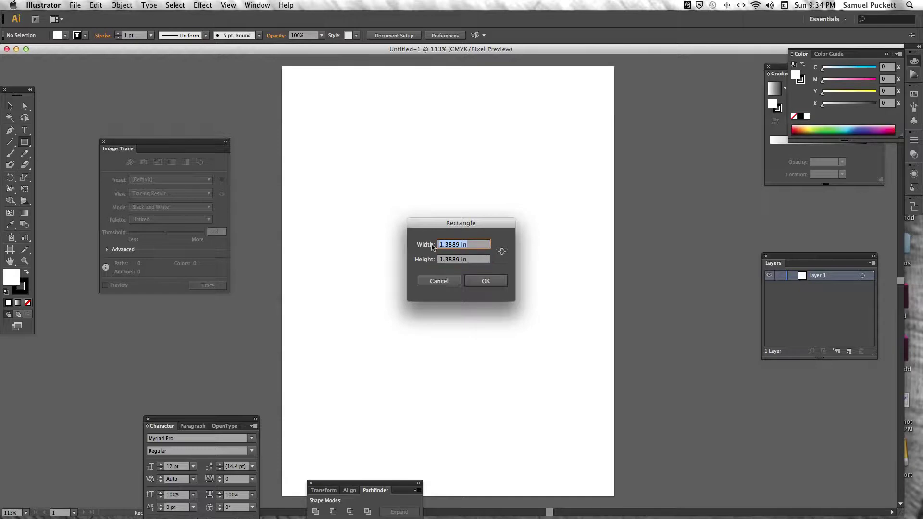
text(5.5)
key(Tab)
text(1)
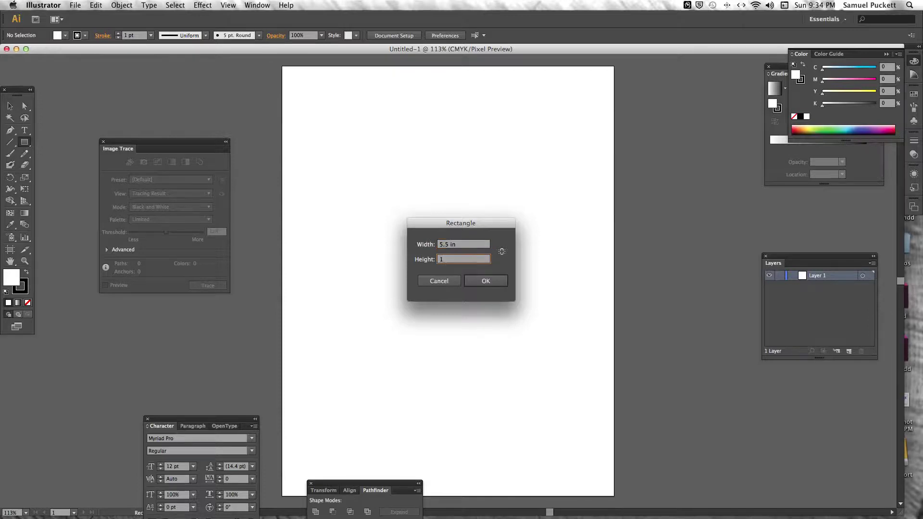
click(485, 283)
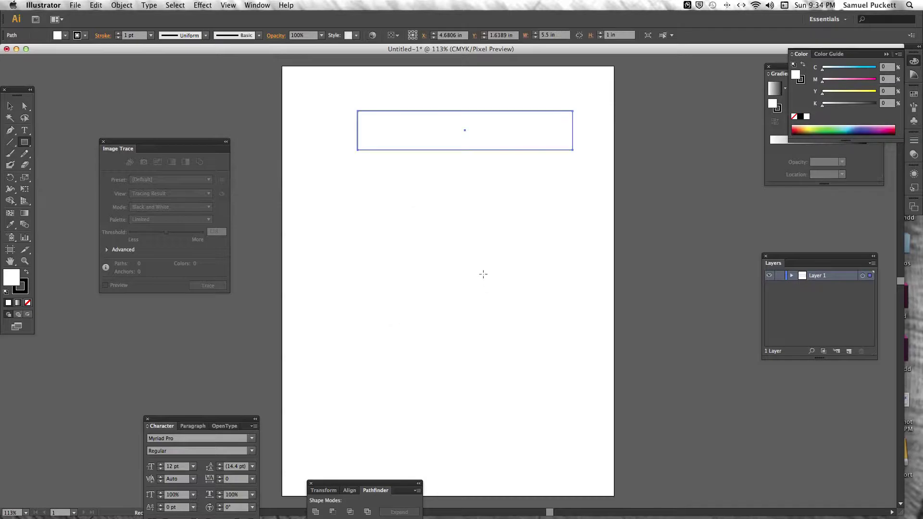
key(v)
drag(511, 113, 500, 113)
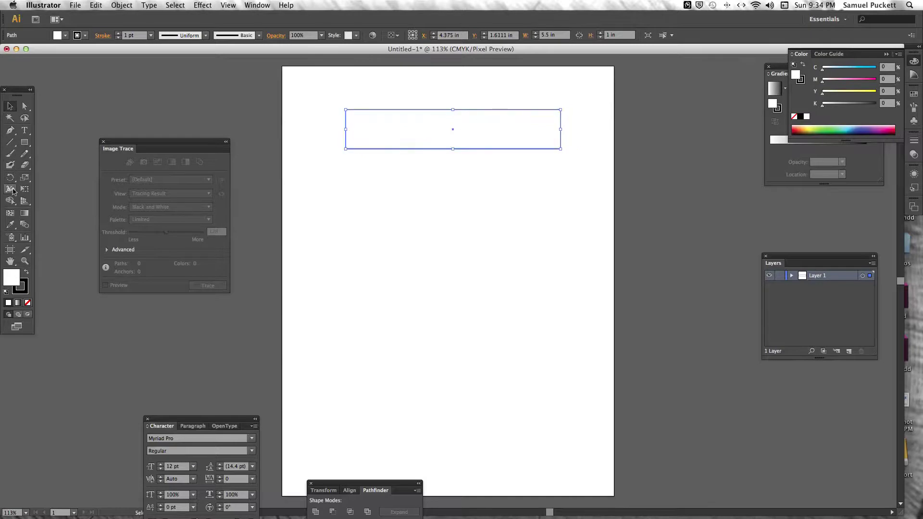
- Add an anchor point at the midpoint of the rectangle's left edge and another at the midpoint of its right edge
click(10, 130)
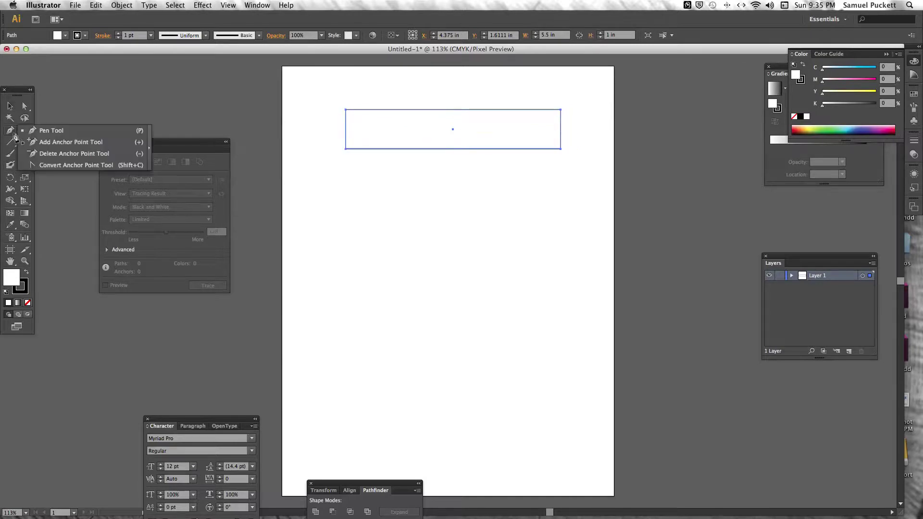
click(83, 143)
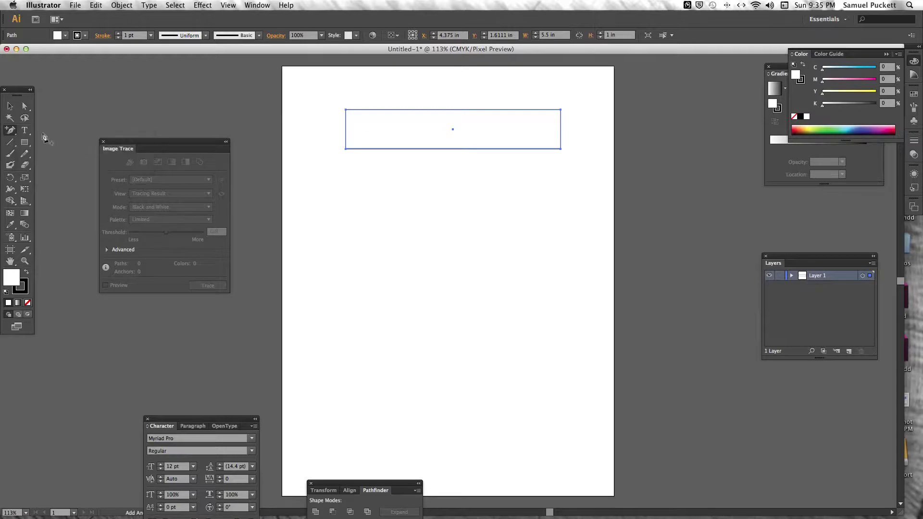
click(346, 129)
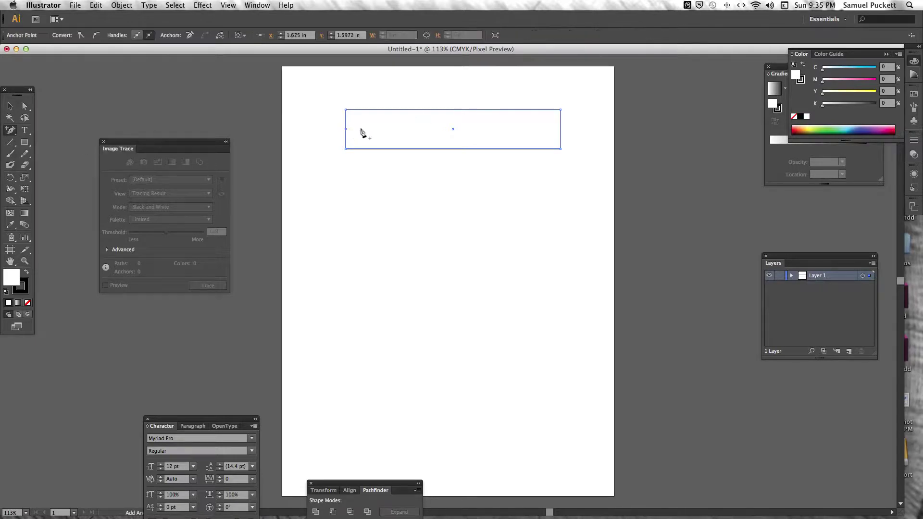
click(560, 129)
- Move both side midpoint anchors together about 0.46 in to the right, giving the rectangle a notched left end and a pointed right end
click(24, 106)
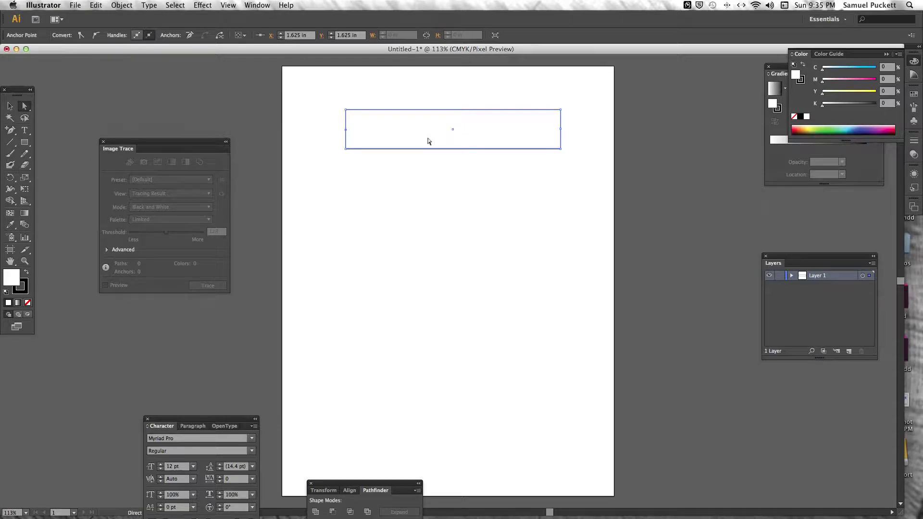
click(561, 130)
click(561, 131)
click(228, 6)
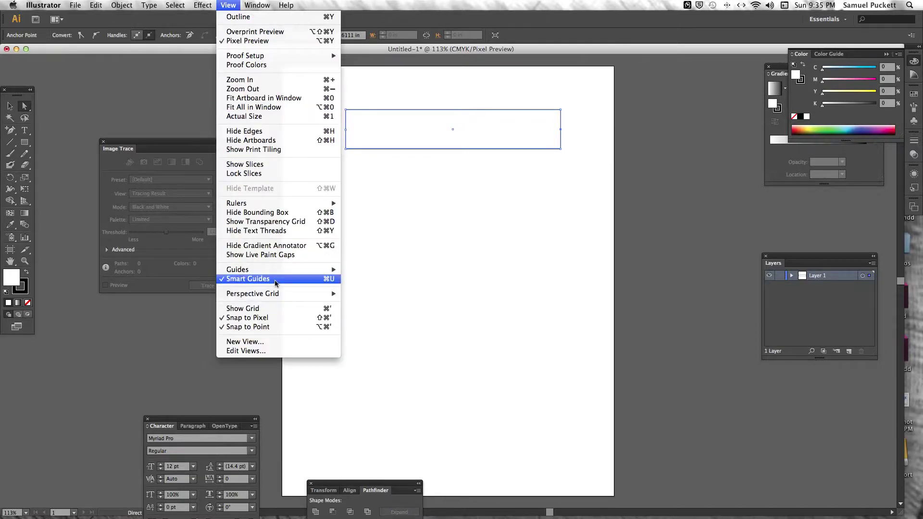
click(407, 111)
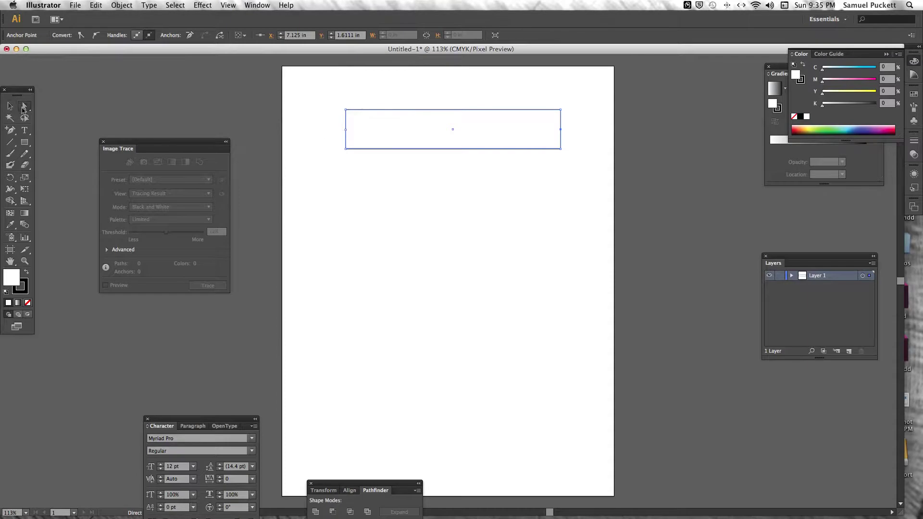
drag(328, 127, 569, 138)
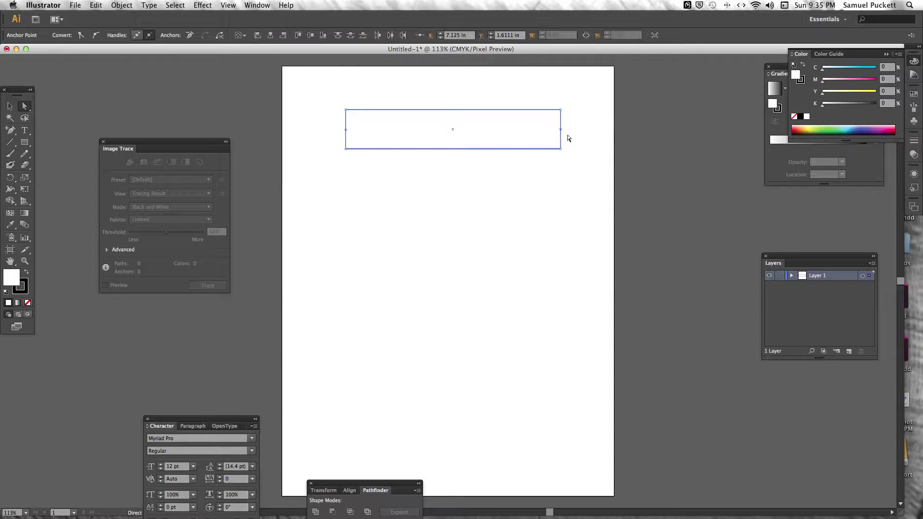
click(338, 136)
click(346, 131)
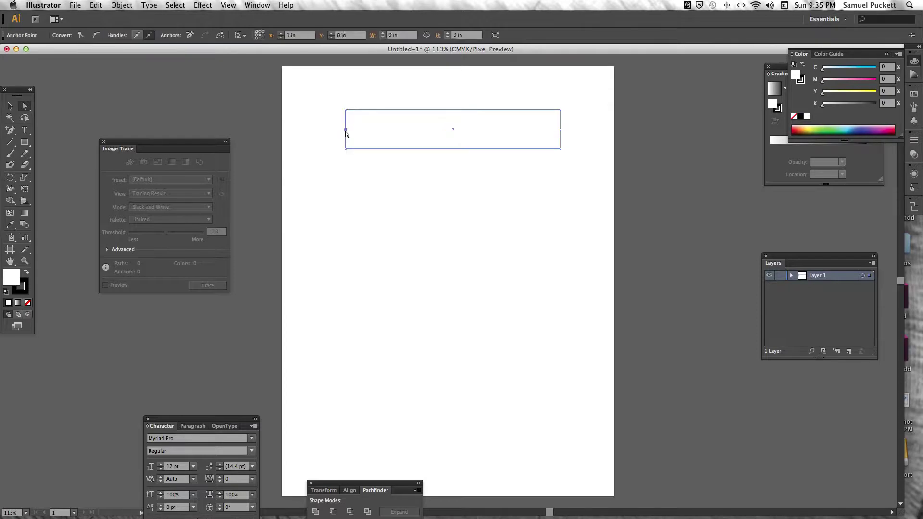
shift+click(564, 133)
key(Right)
key(Right)
key(Right)
key(Right)
key(Right)
key(Right)
key(Right)
key(Right)
key(Right)
key(Right)
key(Right)
key(Right)
key(Right)
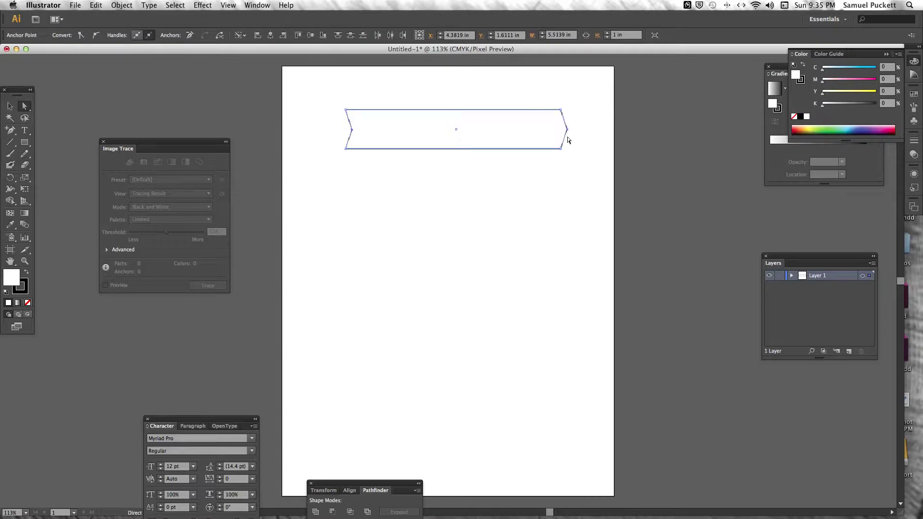
key(Right)
key(Right)
key(Right)
key(Right)
key(Right)
key(Right)
key(Right)
key(Right)
key(Right)
key(Right)
key(Right)
key(Right)
key(Right)
key(Right)
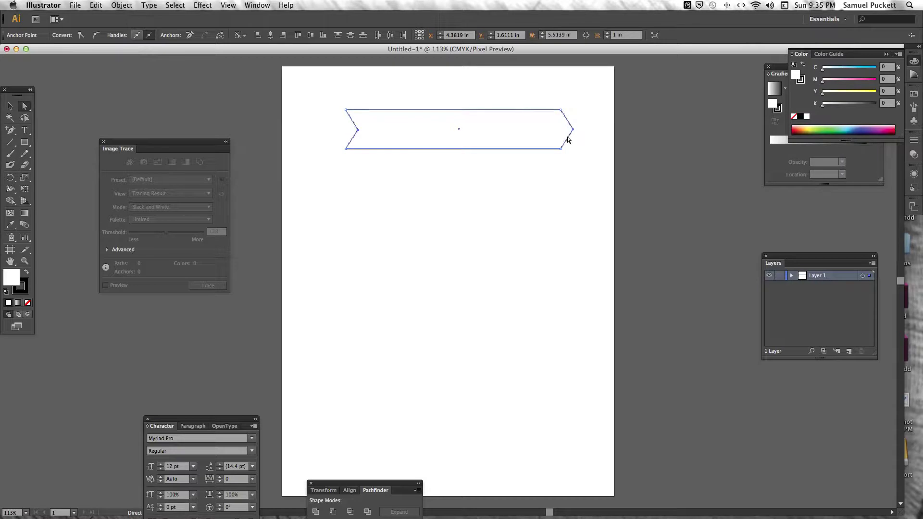
key(Right)
key(Right)
key(Right)
key(Right)
key(Right)
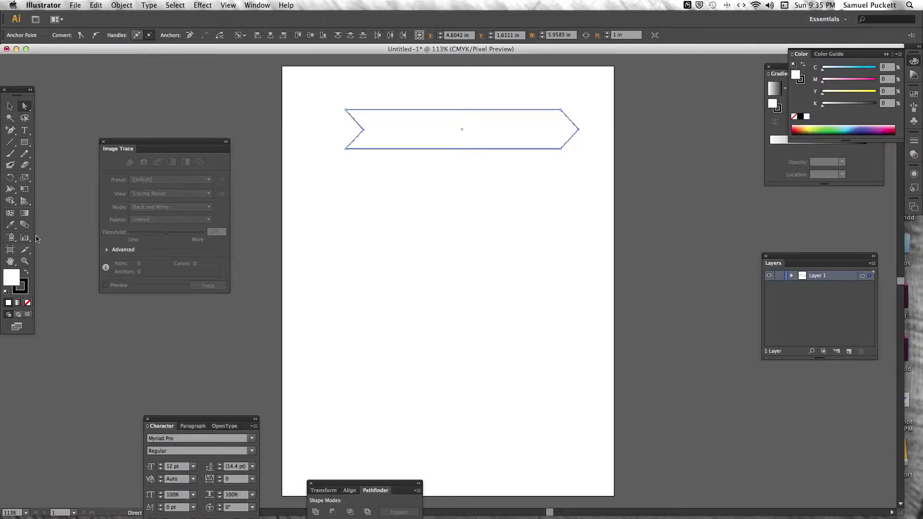
- Give the banner no stroke and a red fill of C 0, M 100, Y 100, K 0, and shift it slightly down and left
click(27, 290)
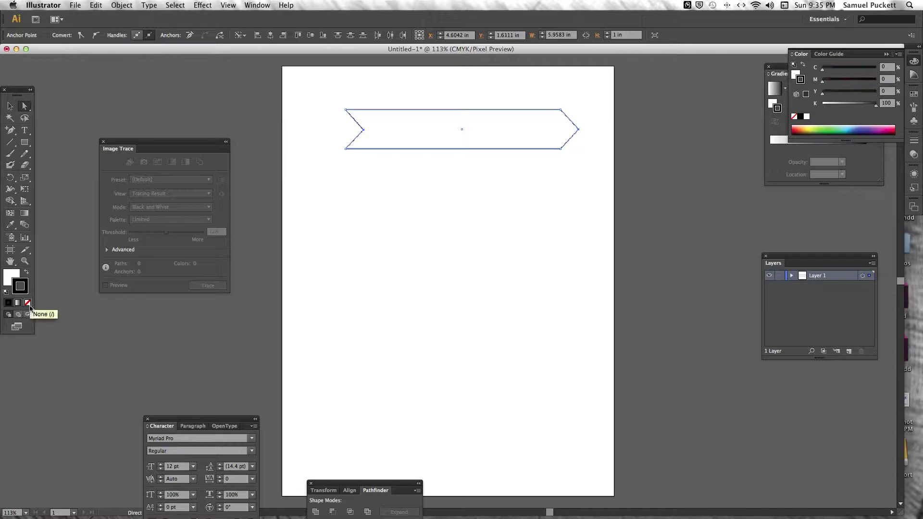
click(27, 302)
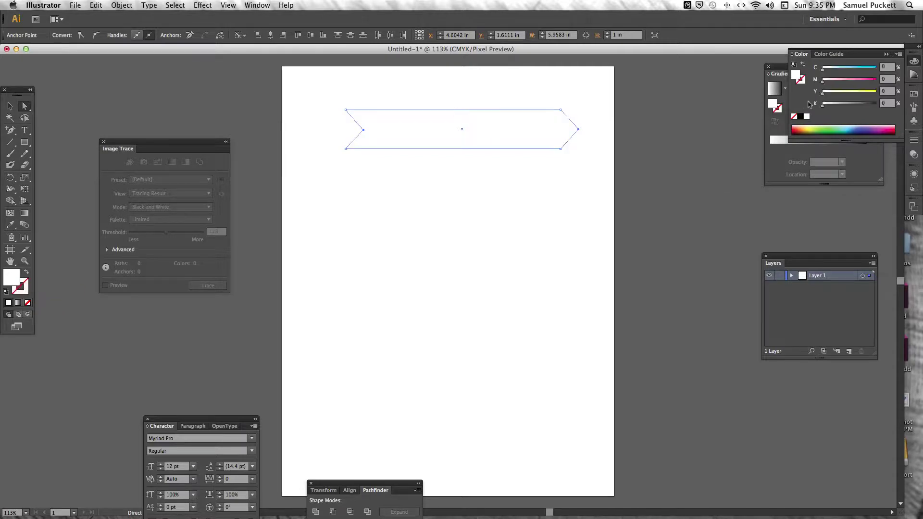
drag(886, 129, 896, 126)
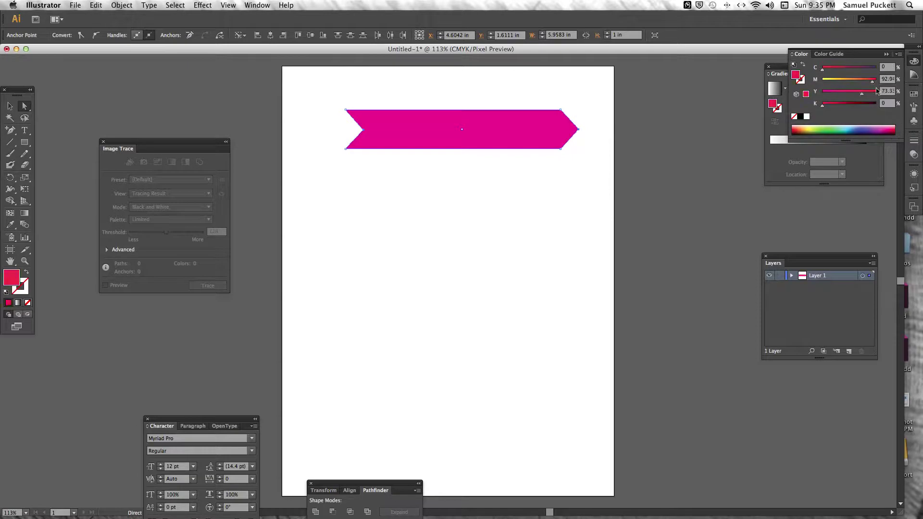
mouse_move(876, 94)
mouse_down()
mouse_move(865, 97)
mouse_move(887, 94)
mouse_up()
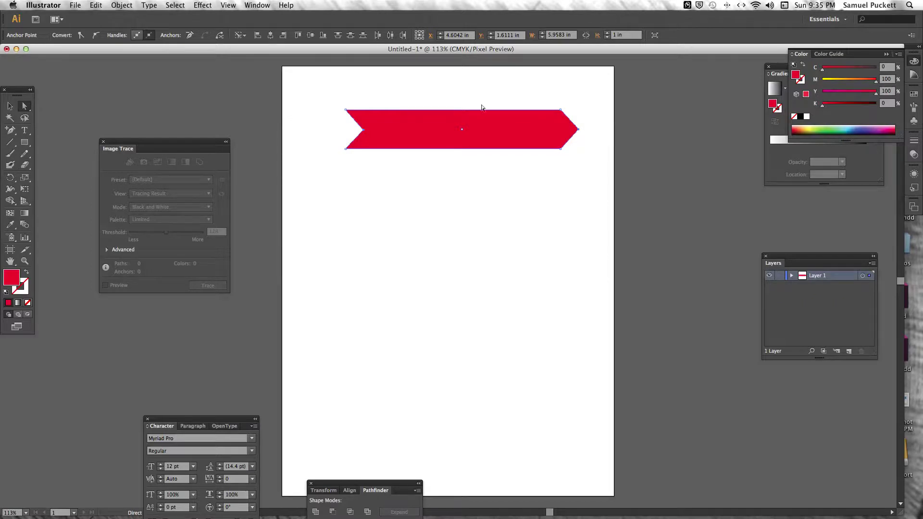
click(10, 105)
drag(531, 140, 520, 134)
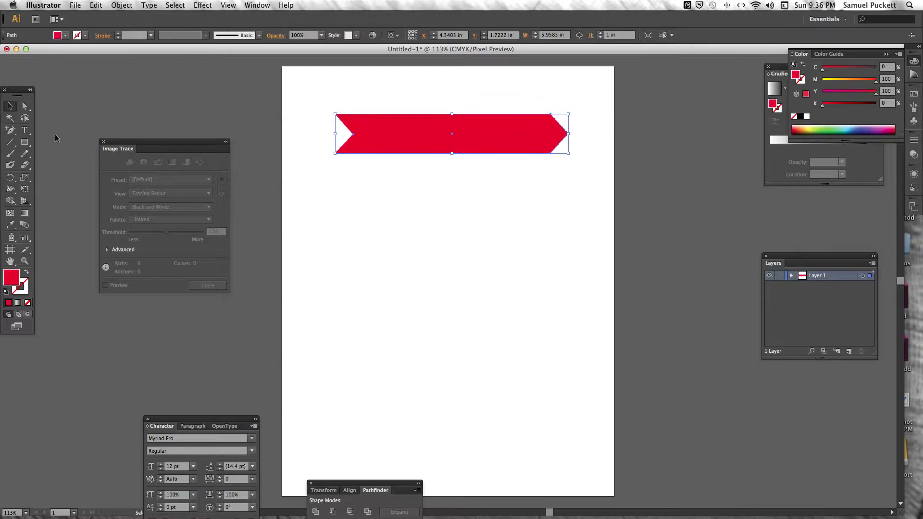
- Add the text "WE'RE OPEN!" above the banner and set it to Myriad Pro Bold at 48 pt
click(25, 130)
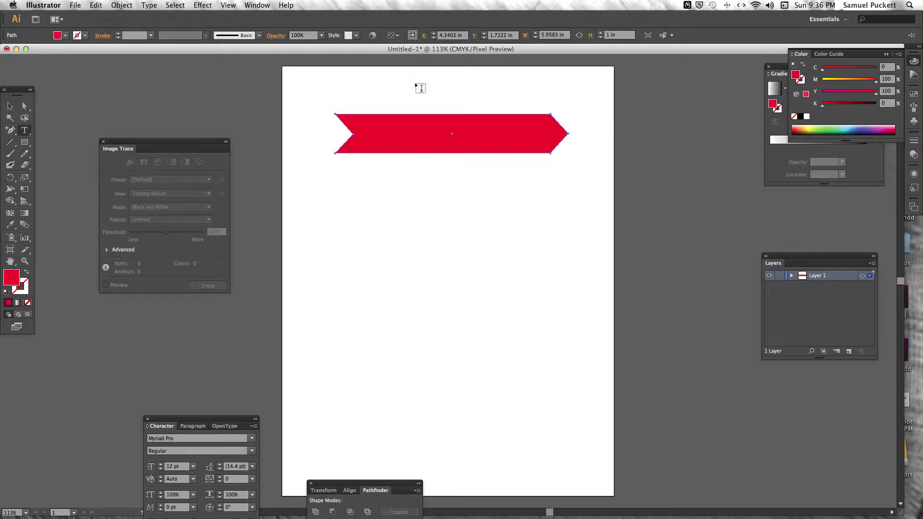
click(440, 90)
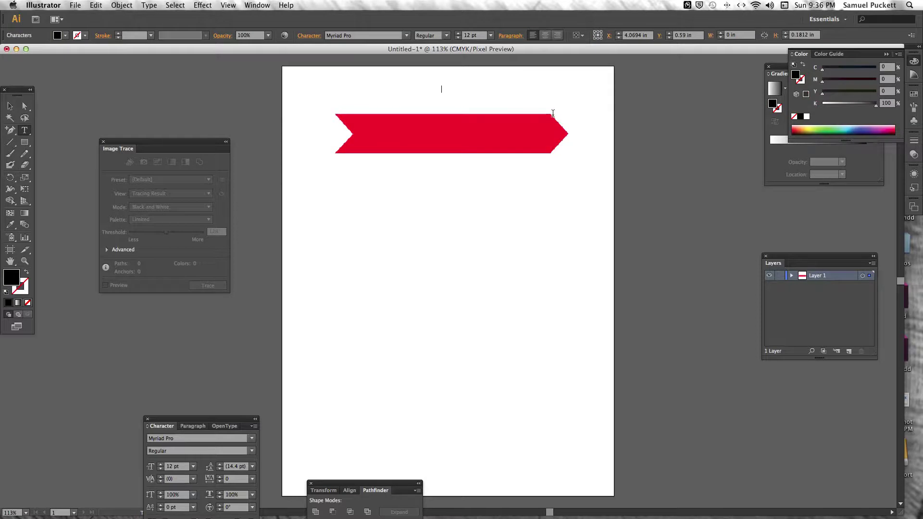
text(WE'RE OPEN)
key(Escape)
key(super+a)
click(445, 36)
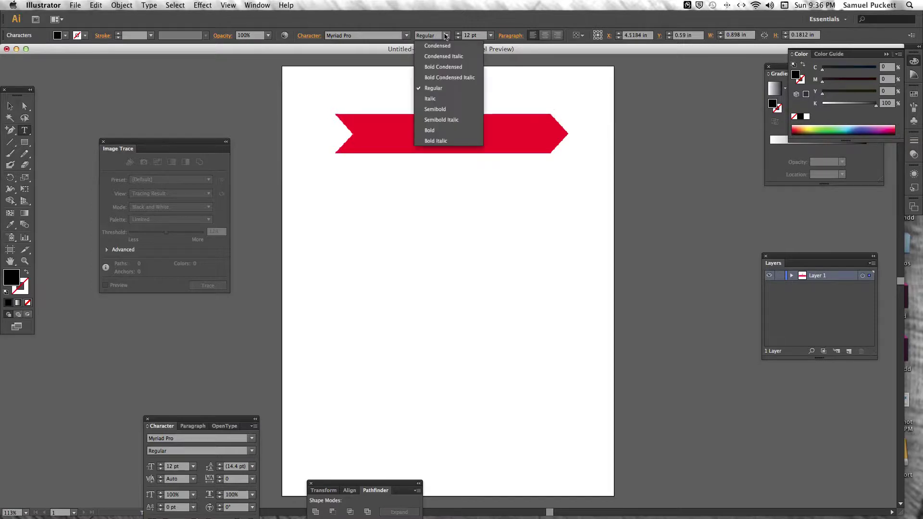
click(445, 130)
click(492, 36)
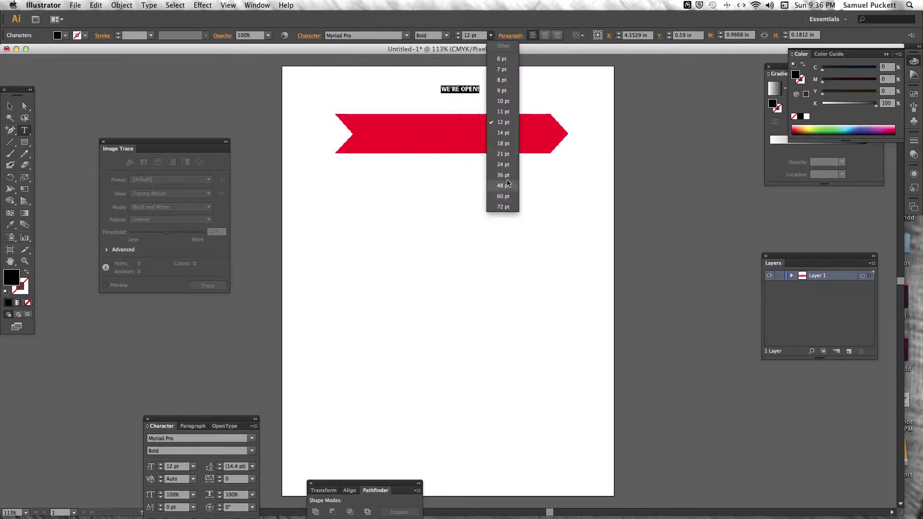
click(505, 186)
- Place the "WE'RE OPEN!" text centered on the red banner and fill it white
click(10, 106)
drag(546, 92, 480, 139)
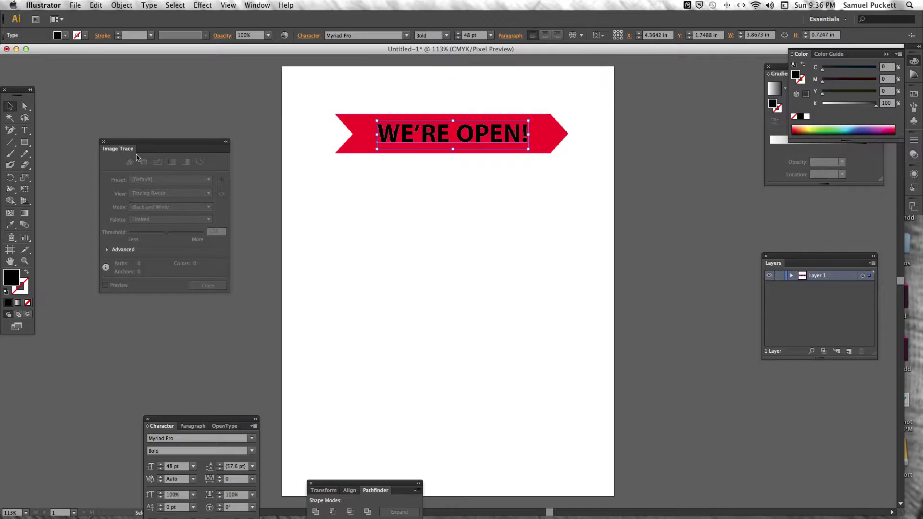
click(807, 117)
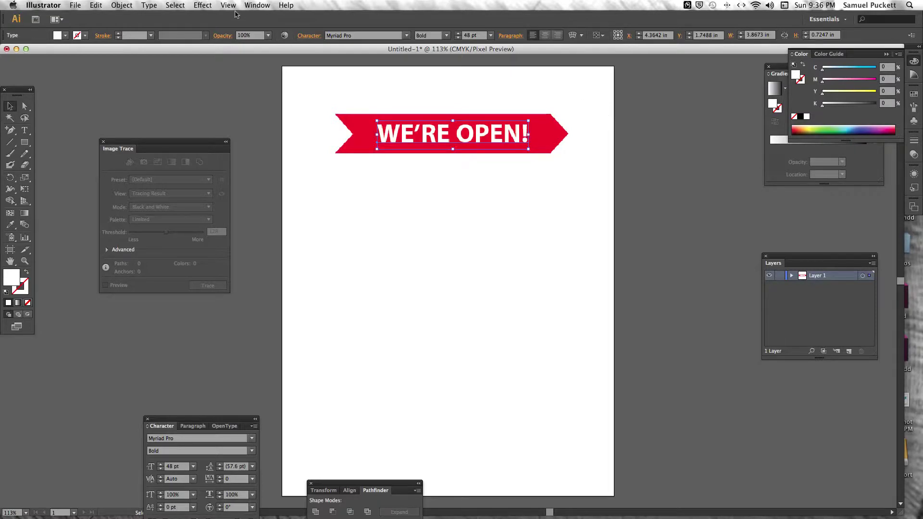
- Apply a Multiply drop shadow to the "WE'RE OPEN!" text with 75% opacity, 0.1 in X and Y offsets and 0.07 in blur
click(203, 4)
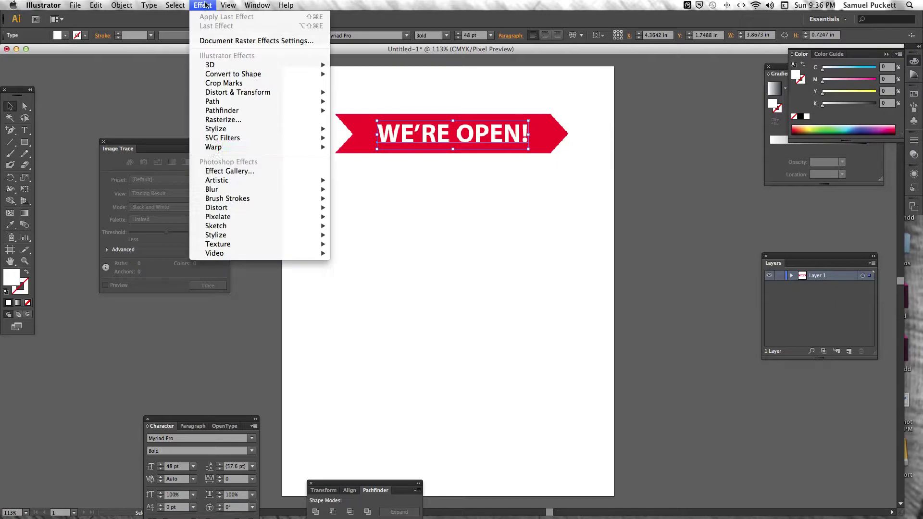
mouse_move(219, 127)
click(358, 129)
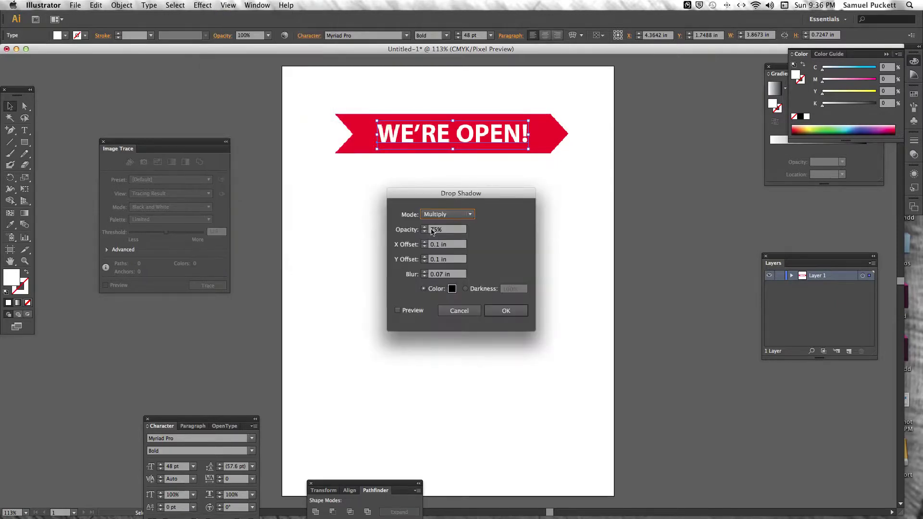
click(402, 312)
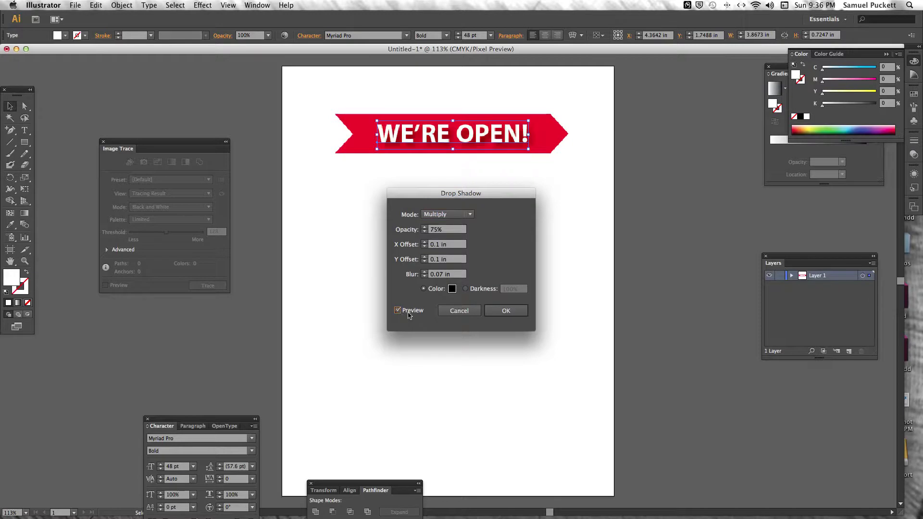
click(516, 313)
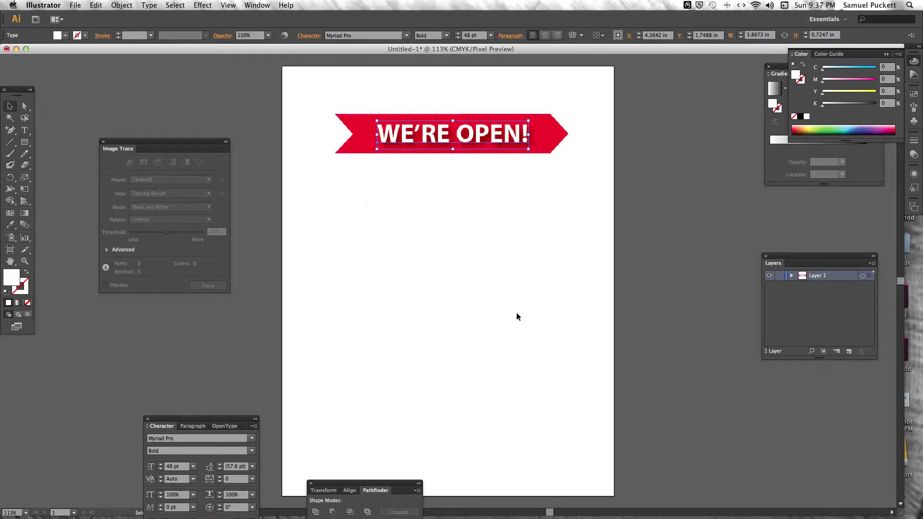
- Apply a drop shadow to the red banner with Multiply mode, 75% opacity, 0.1 in X and Y offsets and 0.07 in blur
click(555, 135)
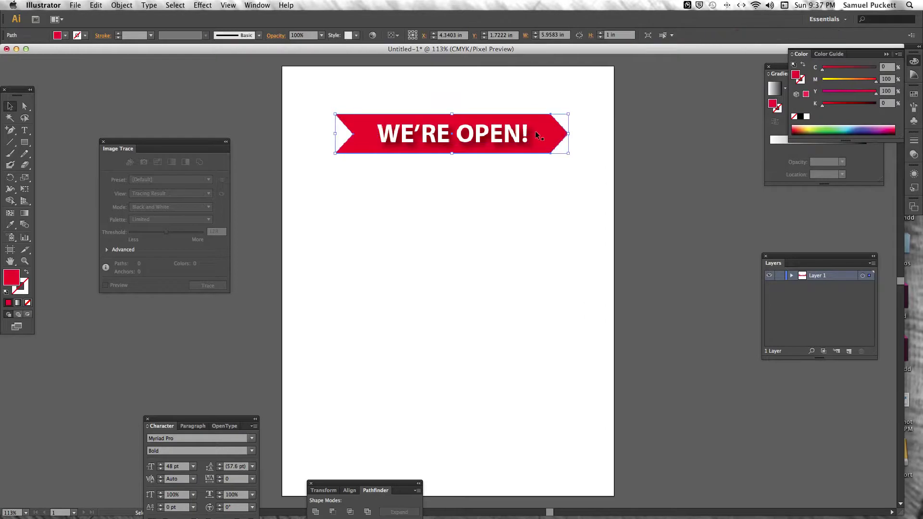
click(202, 5)
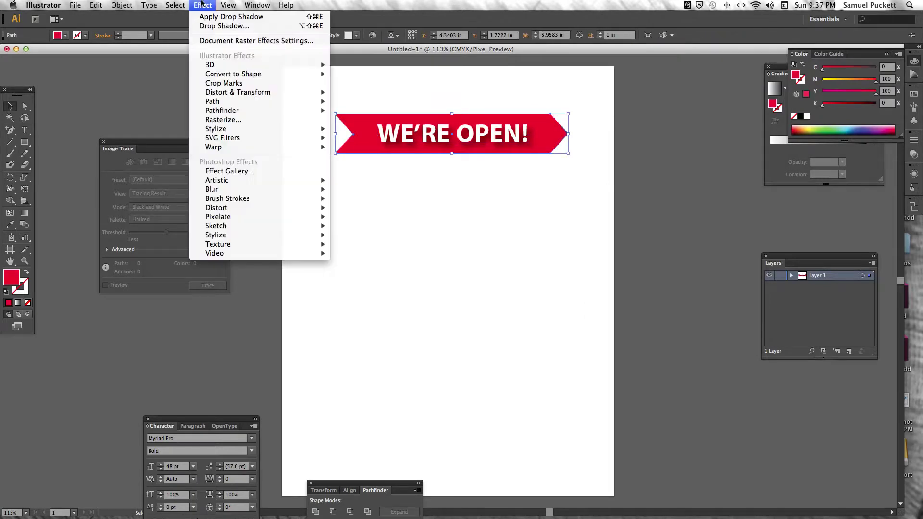
mouse_move(232, 131)
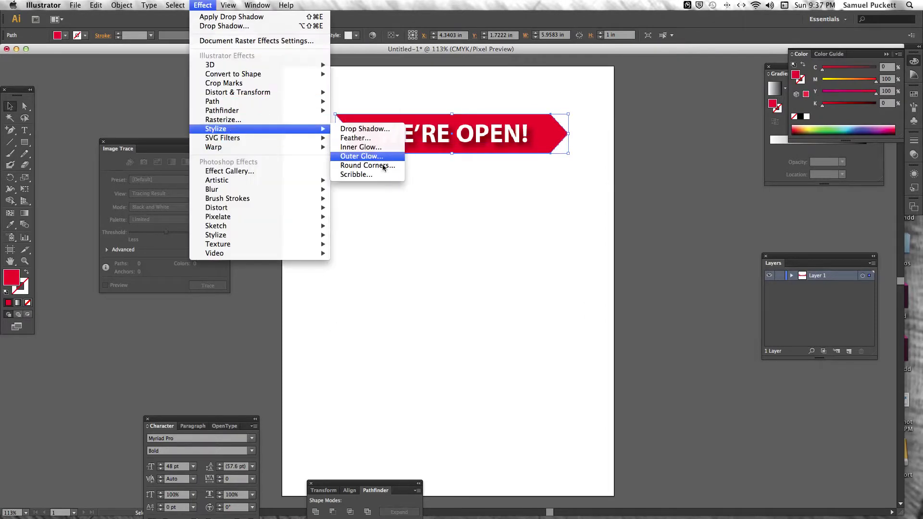
click(364, 128)
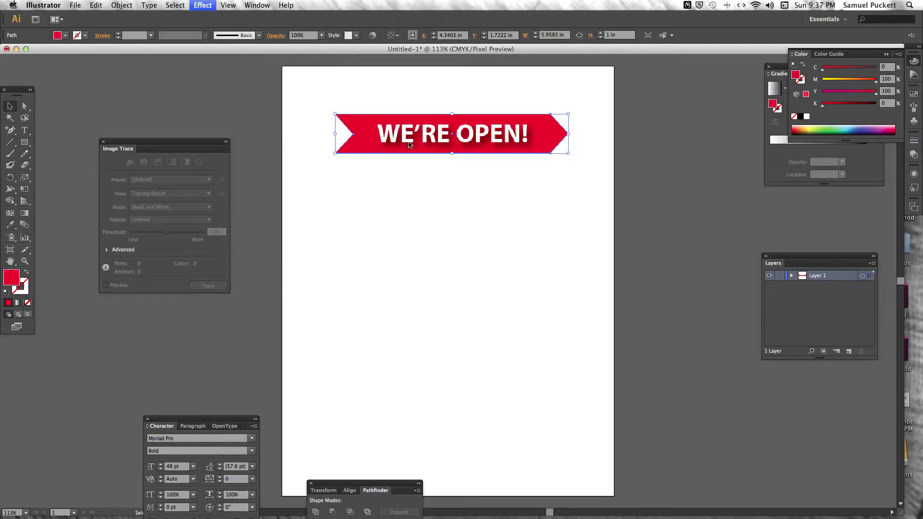
click(506, 311)
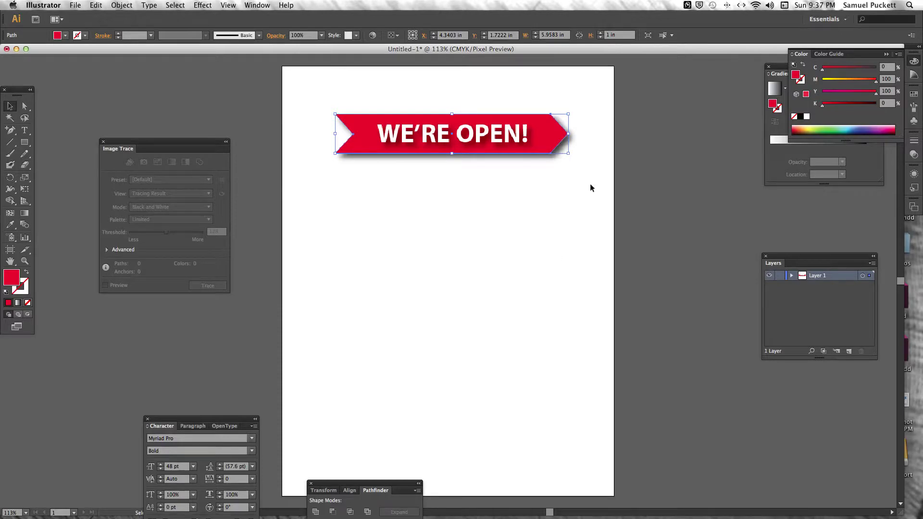
- Display the banner's full list of appearance attributes and examine the settings of its drop shadow effect
click(257, 5)
click(273, 134)
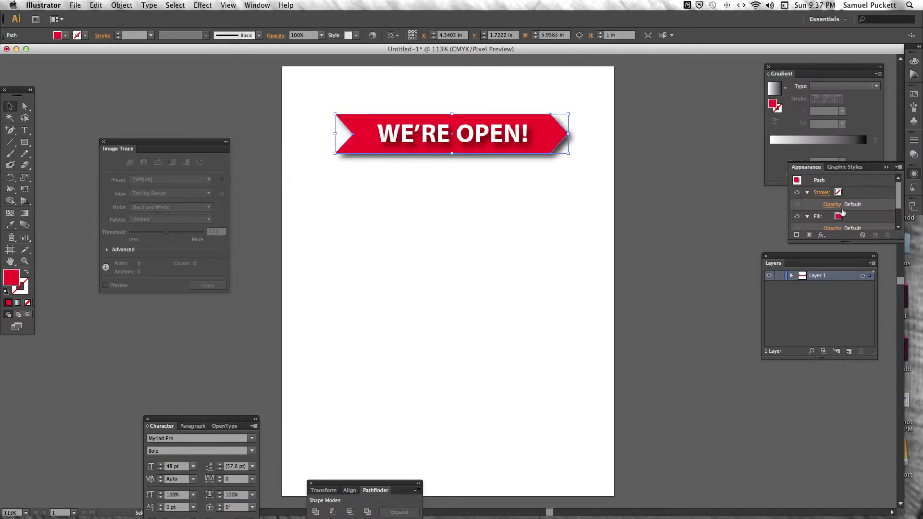
drag(902, 243, 901, 316)
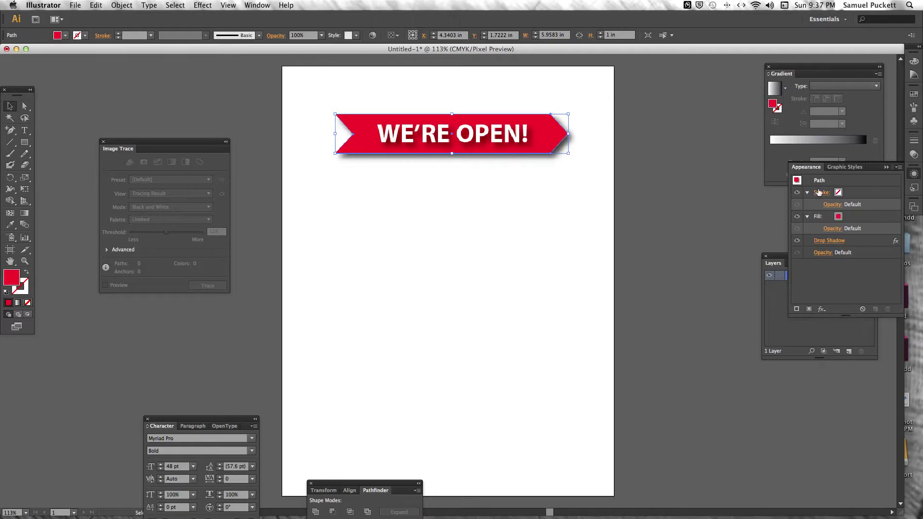
click(834, 242)
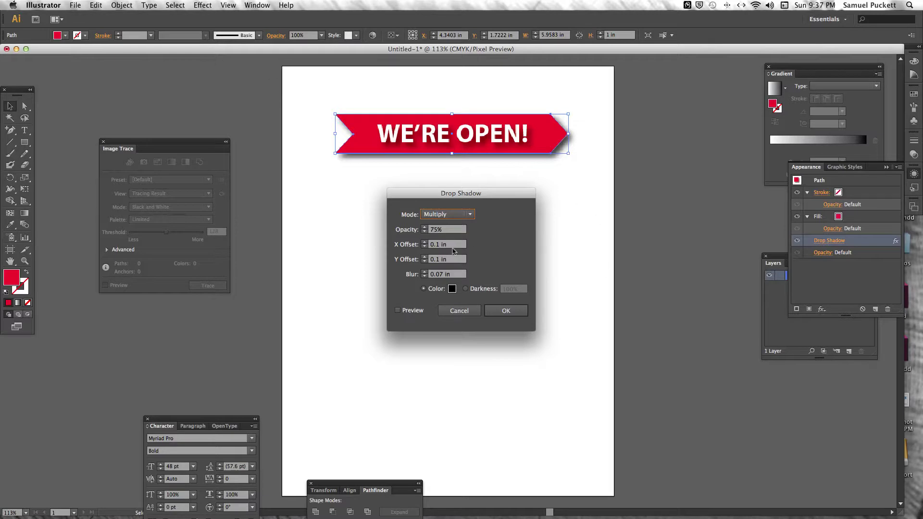
click(470, 313)
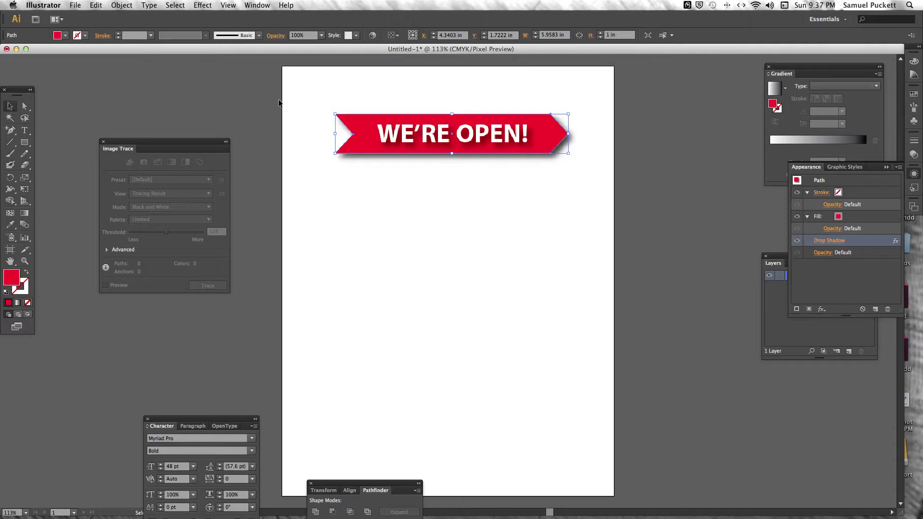
- Select the red banner together with the "WE'RE OPEN!" text and group them
drag(315, 92, 590, 176)
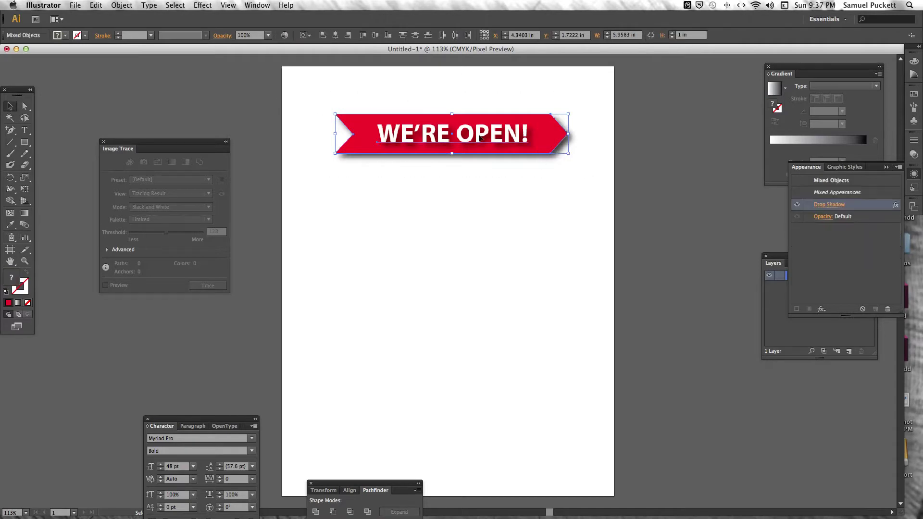
click(313, 95)
mouse_move(314, 92)
mouse_down()
mouse_move(466, 173)
mouse_move(582, 191)
mouse_move(402, 93)
mouse_move(313, 83)
mouse_up()
click(593, 192)
click(594, 95)
drag(594, 95, 301, 186)
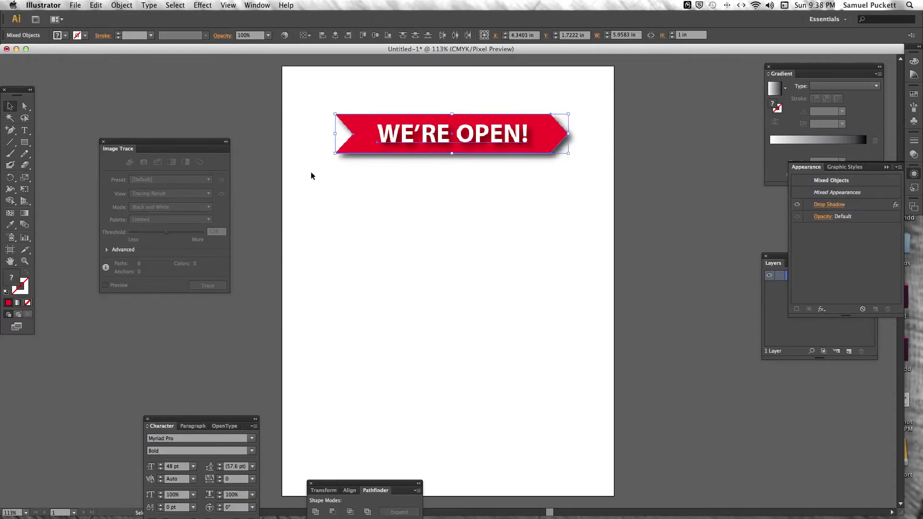
click(127, 5)
click(127, 41)
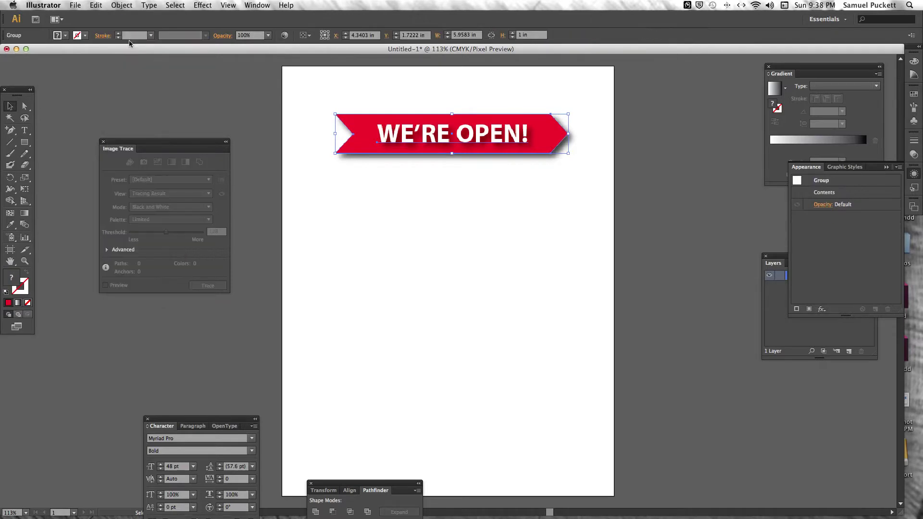
- Give the banner group a horizontal Arch warp with a 35% bend and preview it on the artwork
click(206, 5)
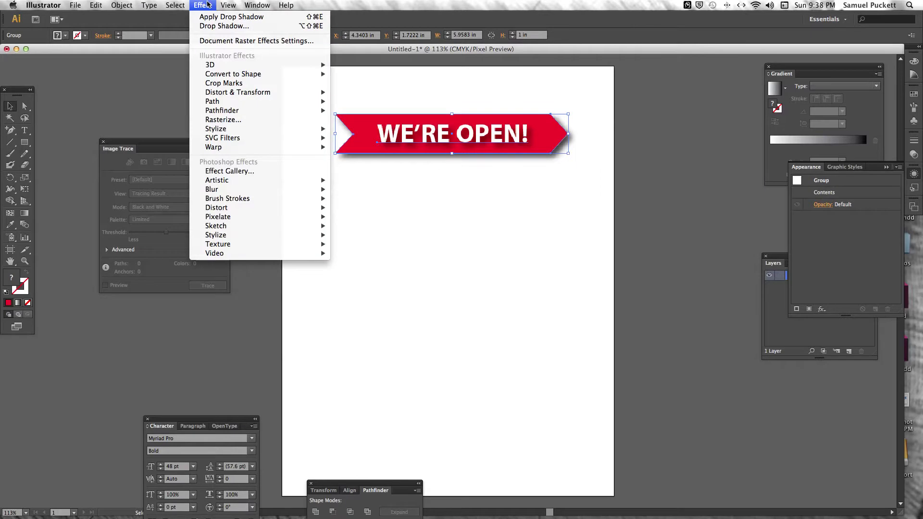
mouse_move(266, 152)
click(372, 177)
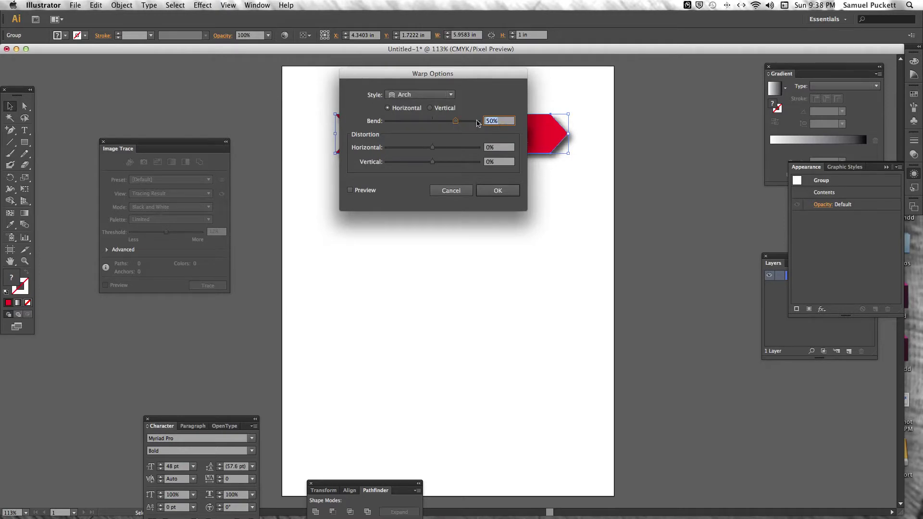
text(5)
key(BackSpace)
text(35)
drag(499, 87, 565, 257)
click(416, 362)
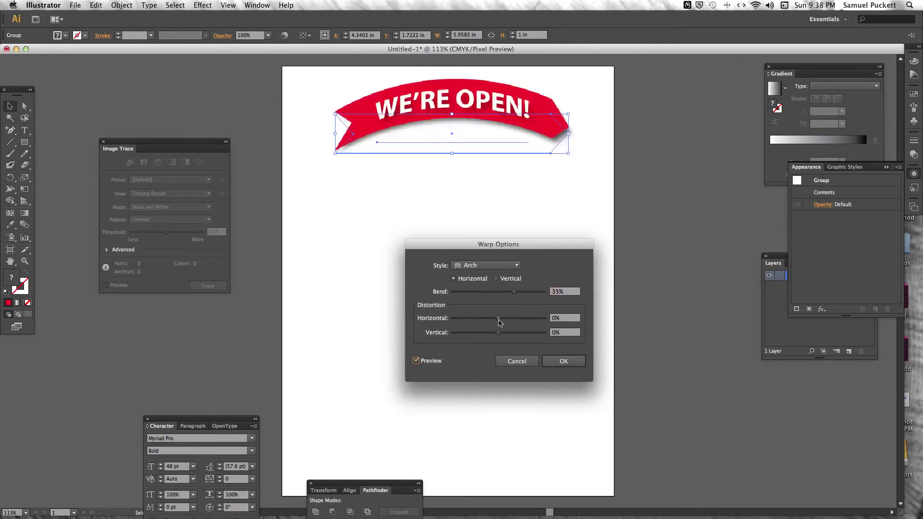
- Try horizontal distortions of -35%, -72% and 95% and a vertical distortion of -24% on the arch, and return both to 0%
drag(499, 323, 483, 321)
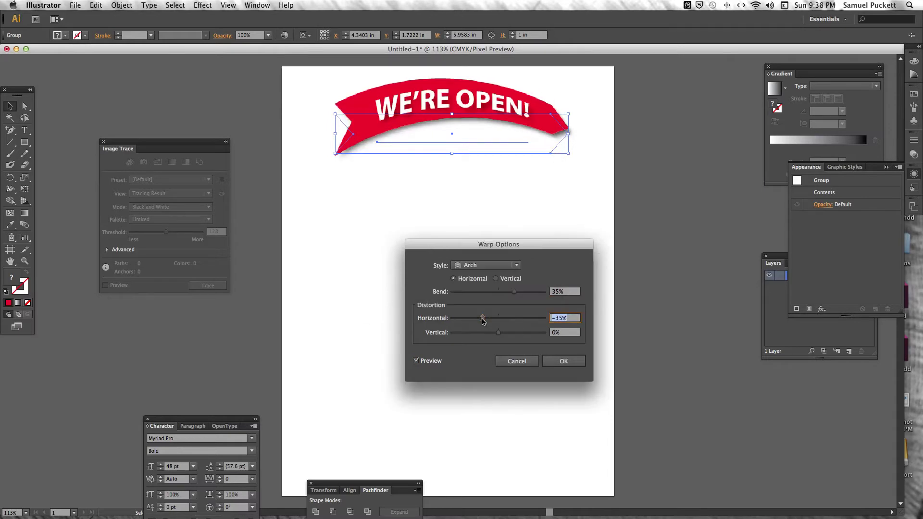
drag(483, 322, 466, 322)
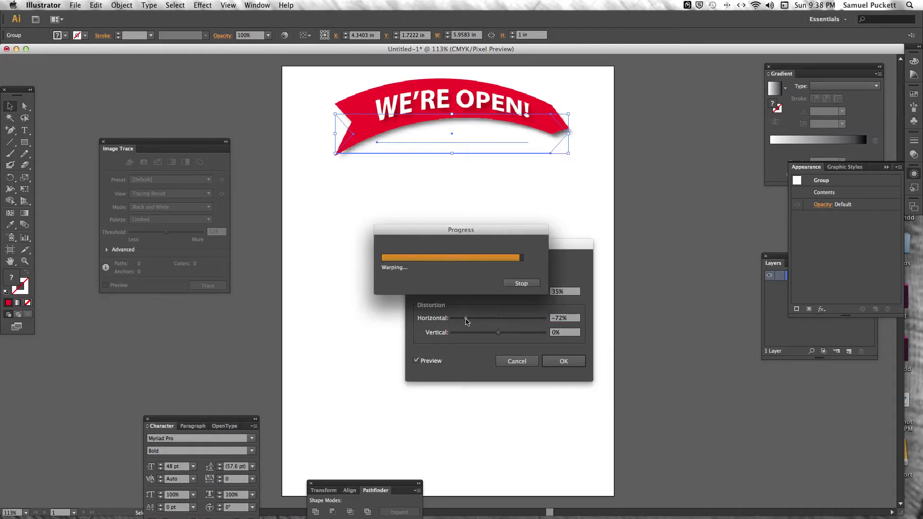
drag(466, 321, 542, 327)
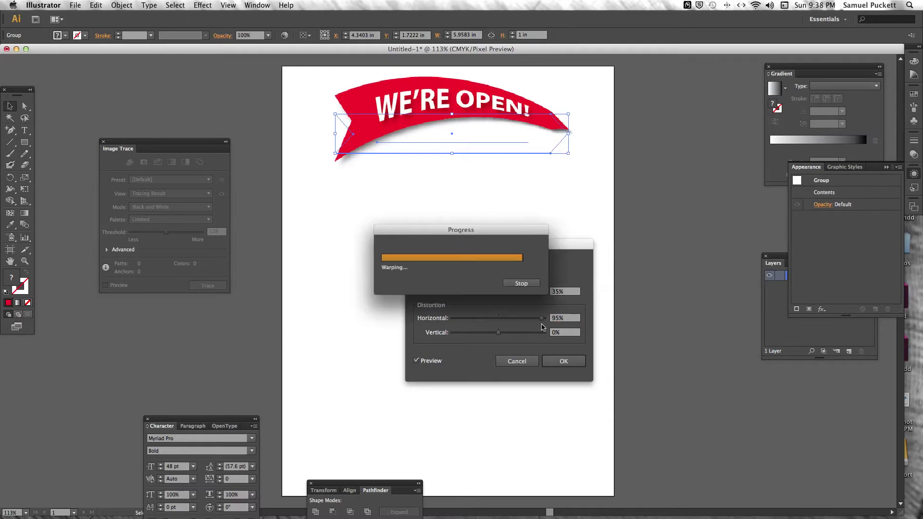
drag(542, 319, 499, 319)
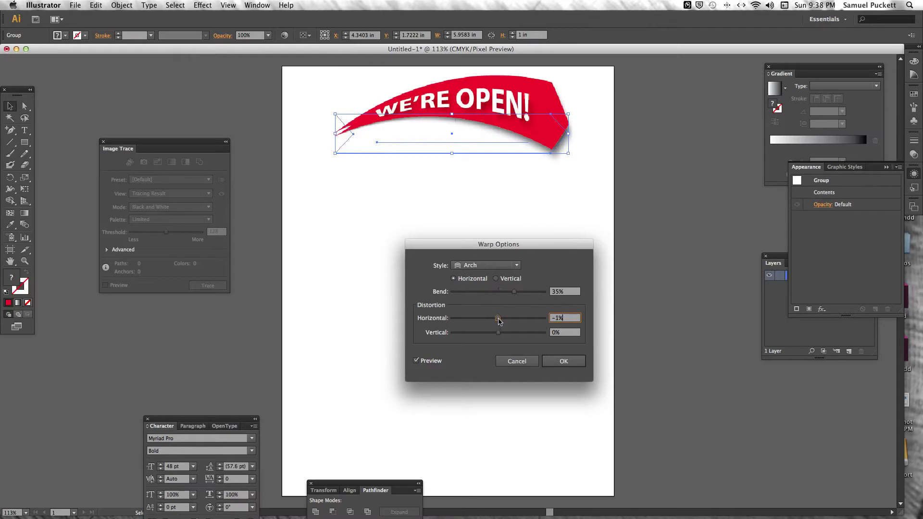
click(527, 333)
drag(527, 336, 488, 335)
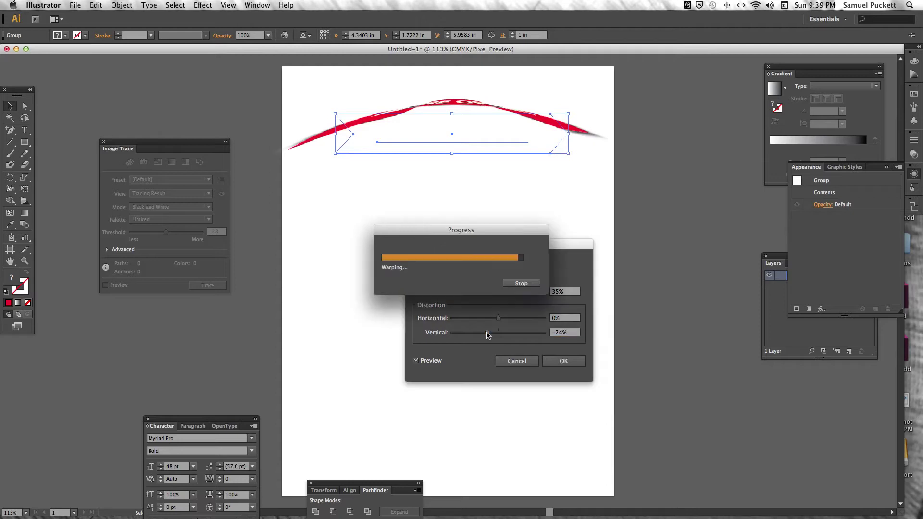
drag(488, 335, 499, 336)
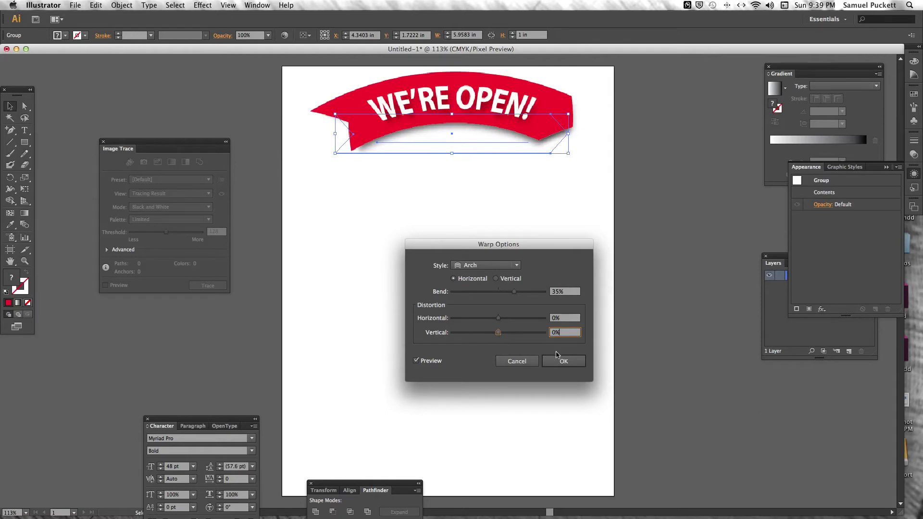
- Confirm the arch warp and move the banner group about 0.43 in down the page
click(564, 365)
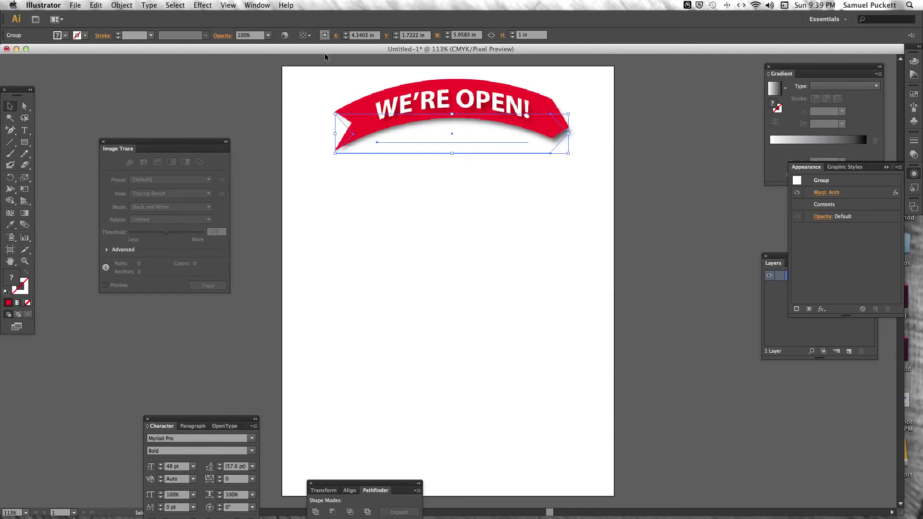
drag(491, 139, 528, 131)
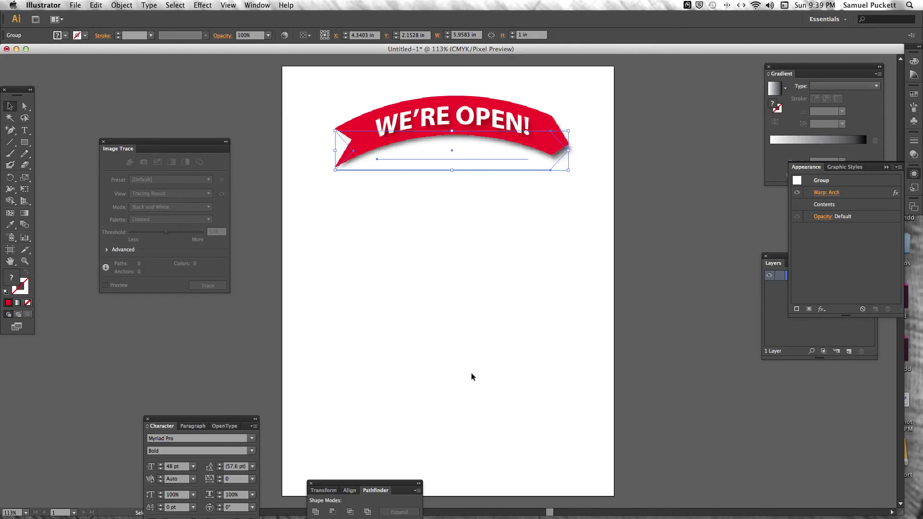
click(202, 5)
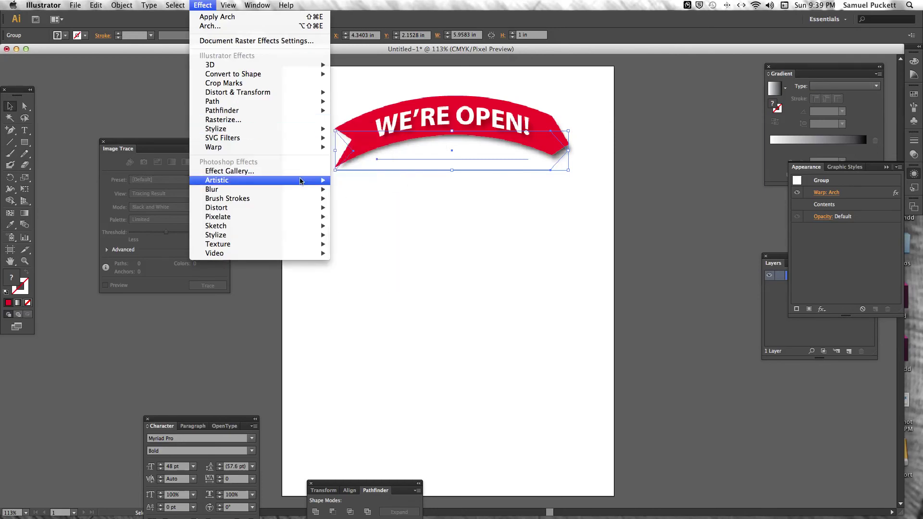
click(473, 243)
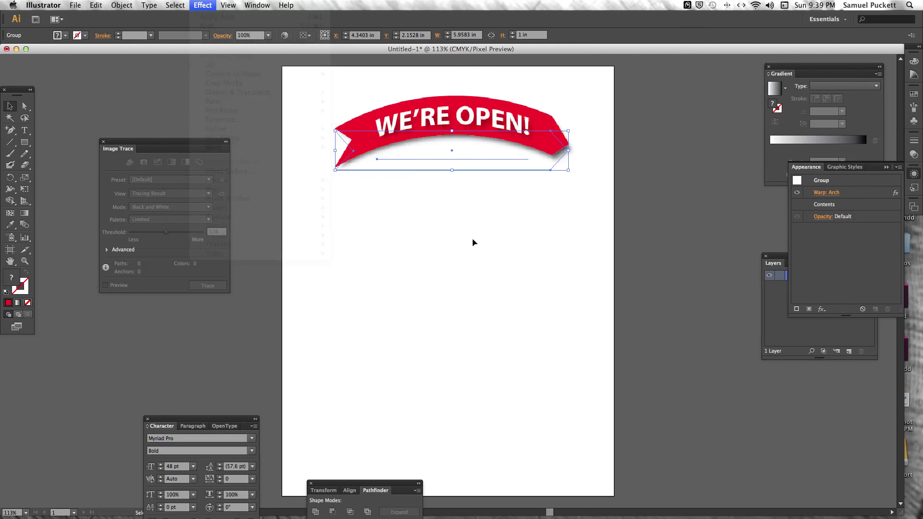
mouse_move(528, 517)
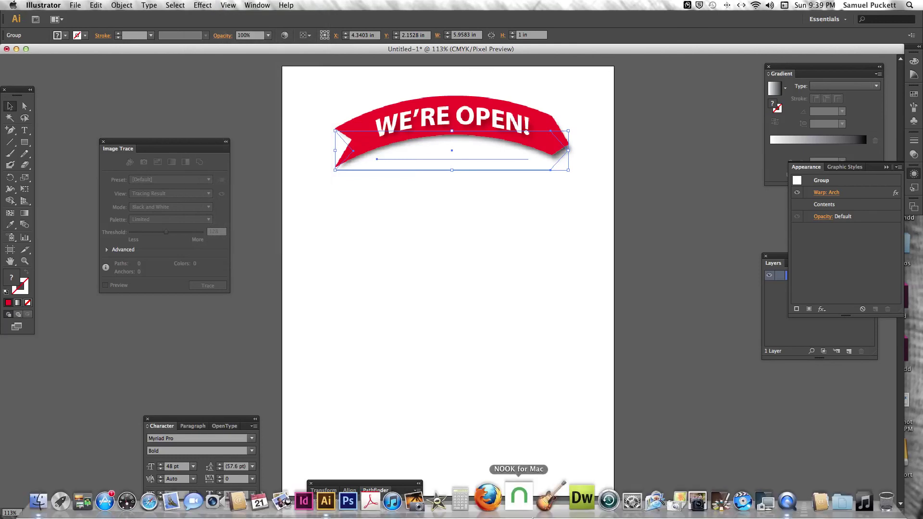